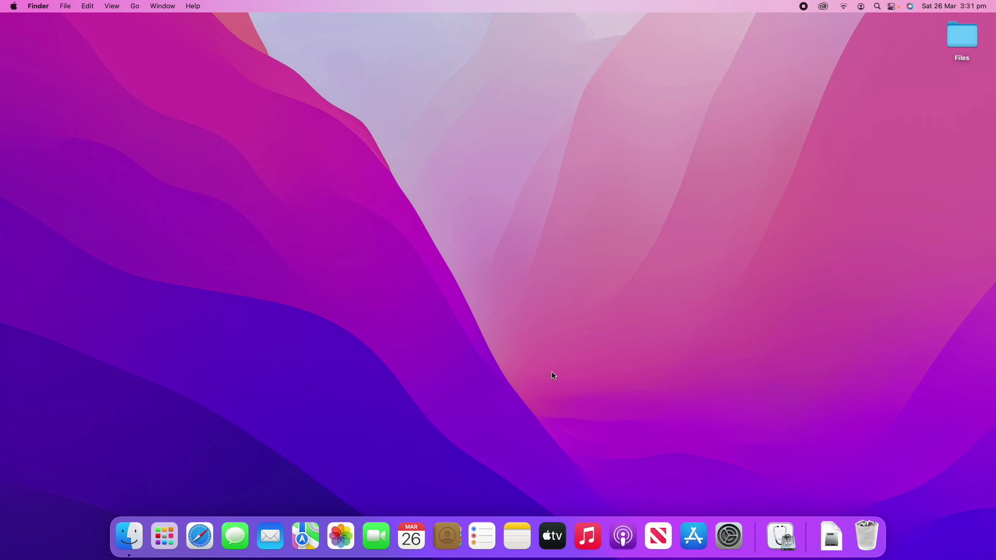
# Step: Launch System Preferences from the Dock after briefly checking the Apple menu
pyautogui.click(14, 6)
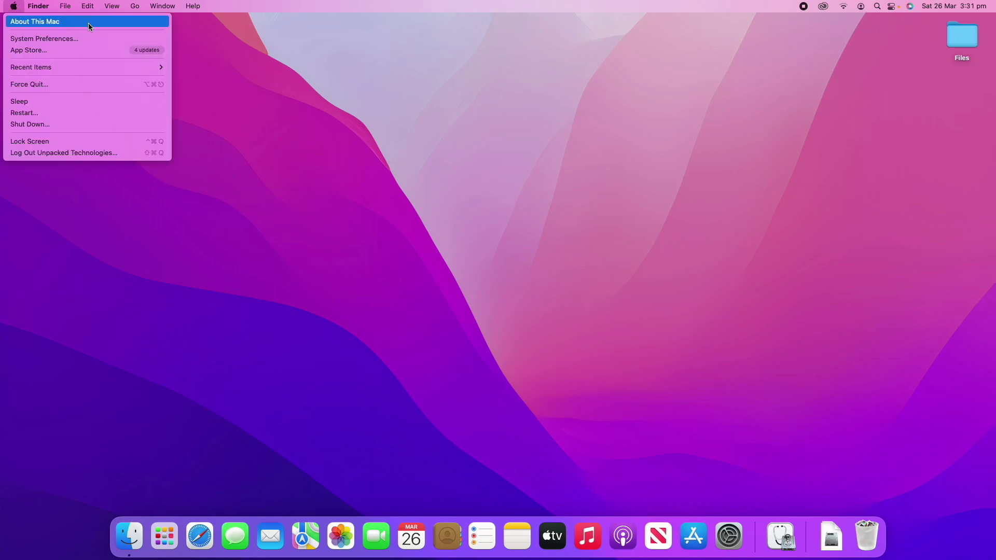
pyautogui.click(384, 87)
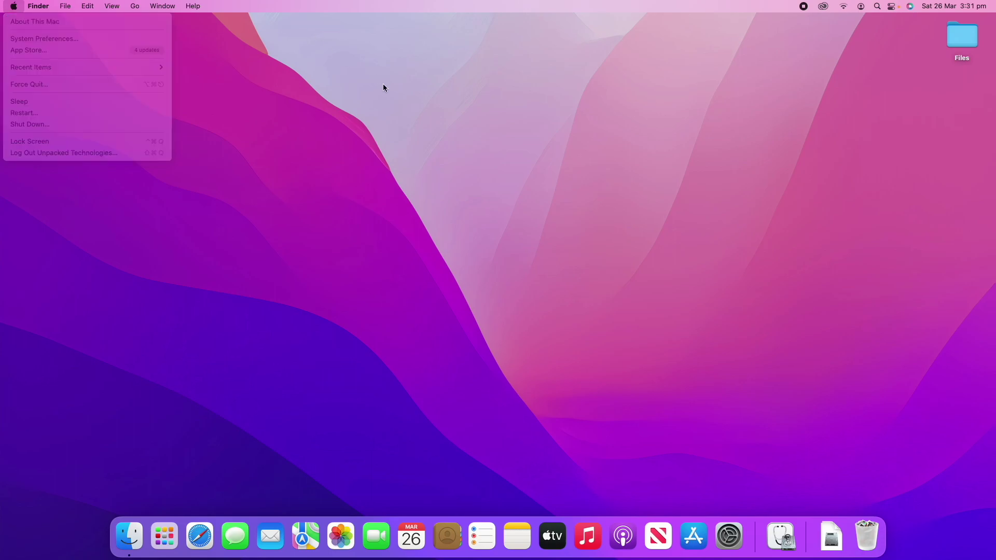
pyautogui.click(732, 539)
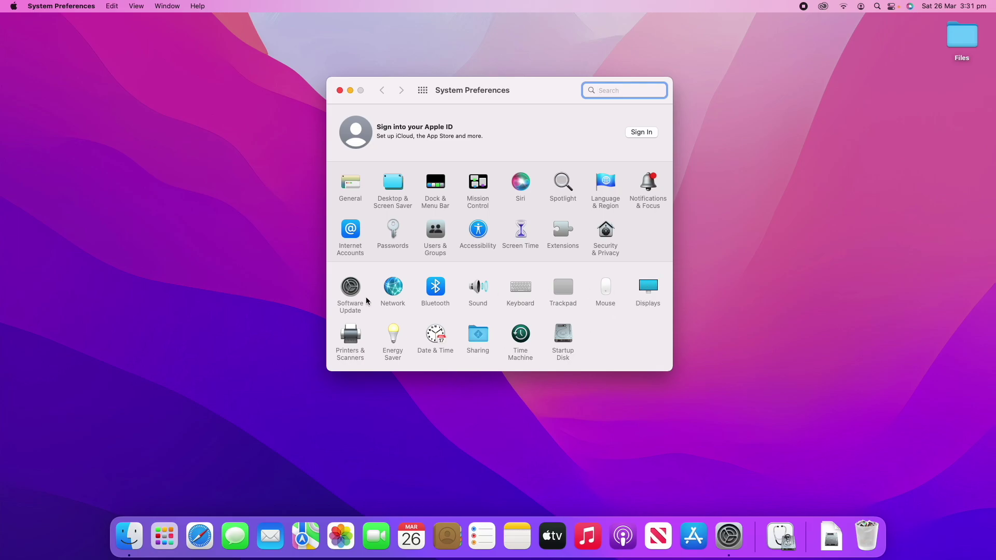
# Step: In Displays, browse all Scaled resolutions, then keep the LG FULL HD at Default for Display
pyautogui.click(647, 288)
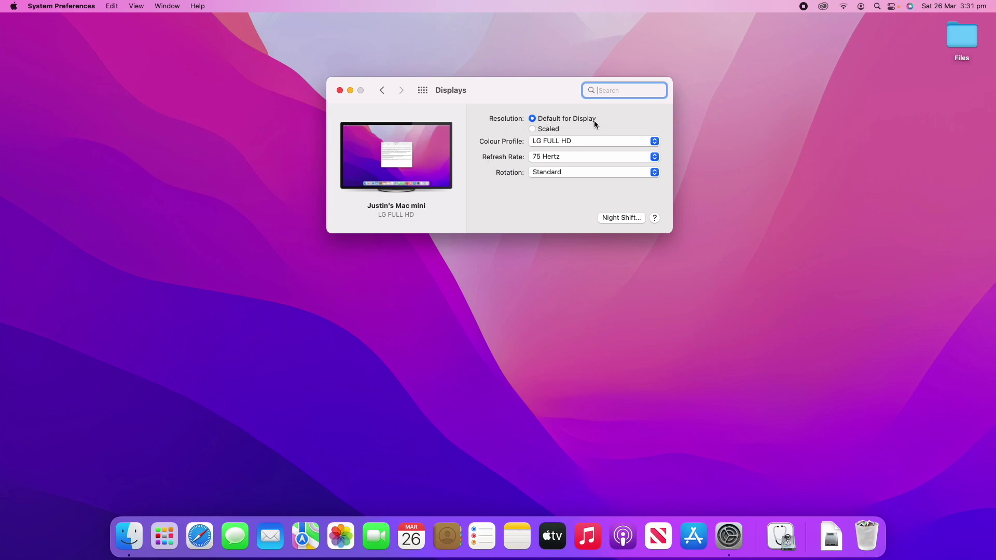
pyautogui.click(551, 129)
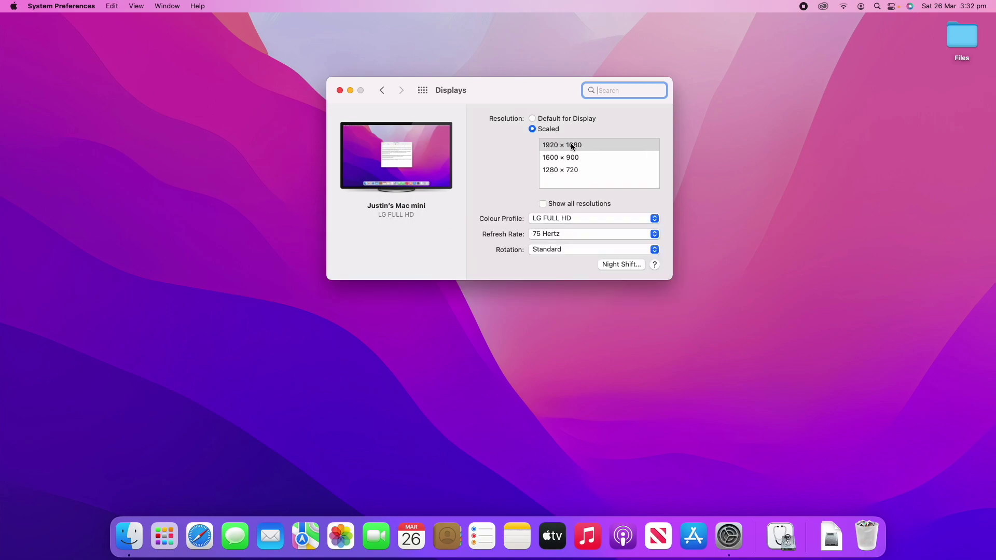
pyautogui.click(545, 203)
pyautogui.moveTo(656, 147)
pyautogui.mouseDown()
pyautogui.moveTo(654, 199)
pyautogui.moveTo(654, 137)
pyautogui.mouseUp()
pyautogui.click(533, 120)
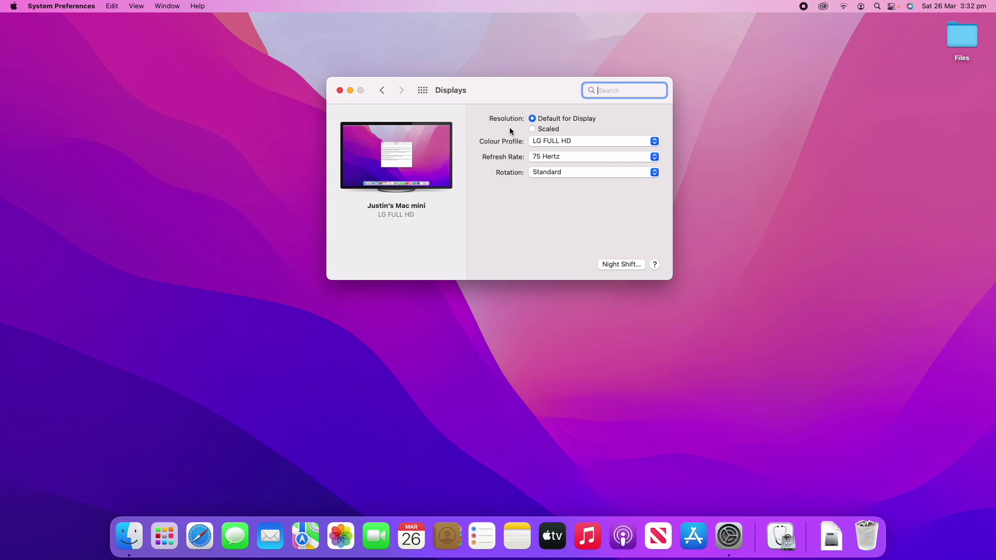
pyautogui.click(546, 141)
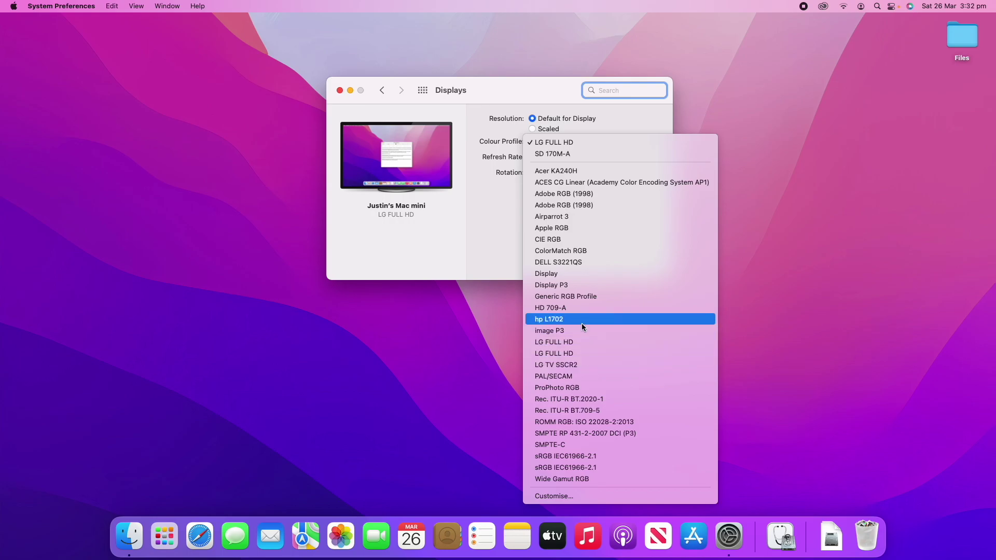
pyautogui.click(588, 142)
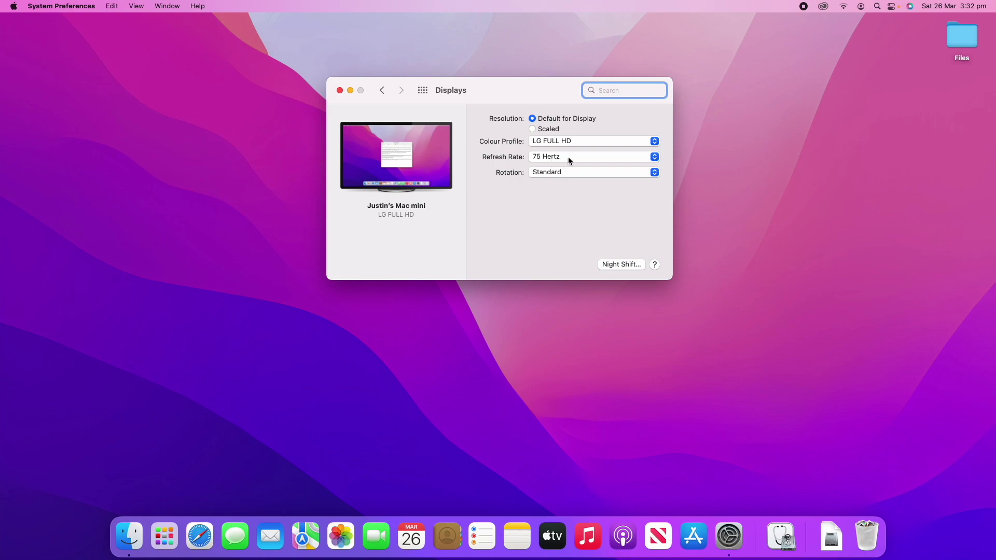
pyautogui.click(569, 158)
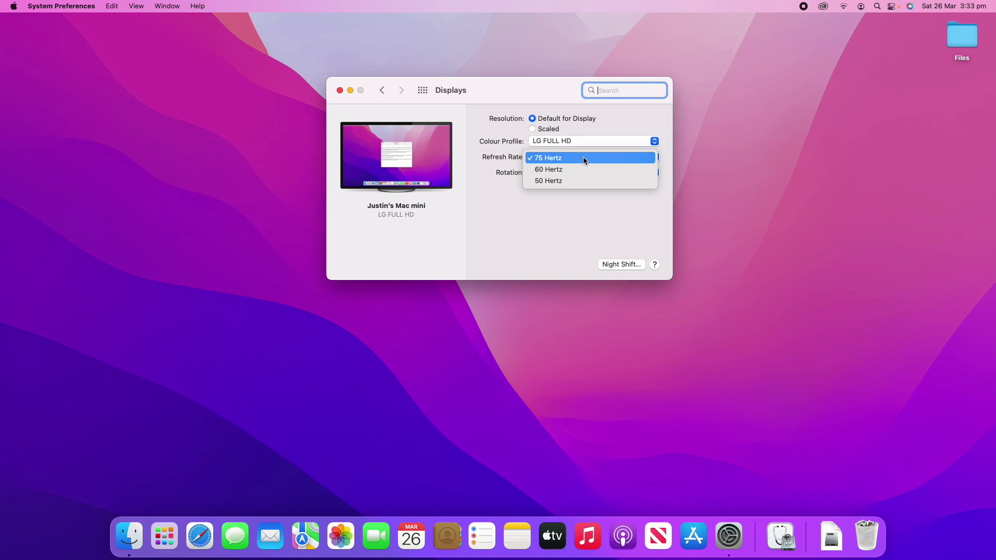
pyautogui.click(567, 158)
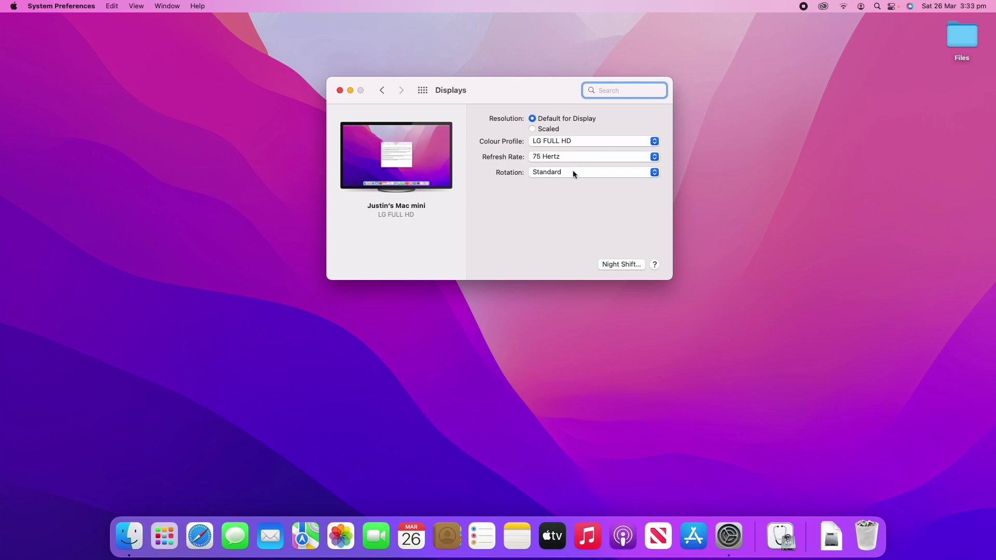
pyautogui.click(573, 171)
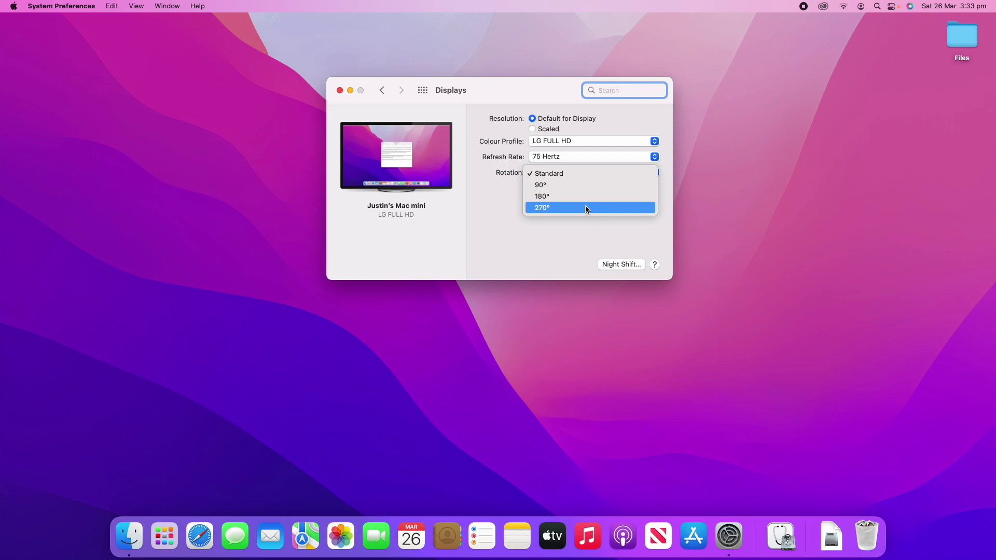
pyautogui.click(574, 241)
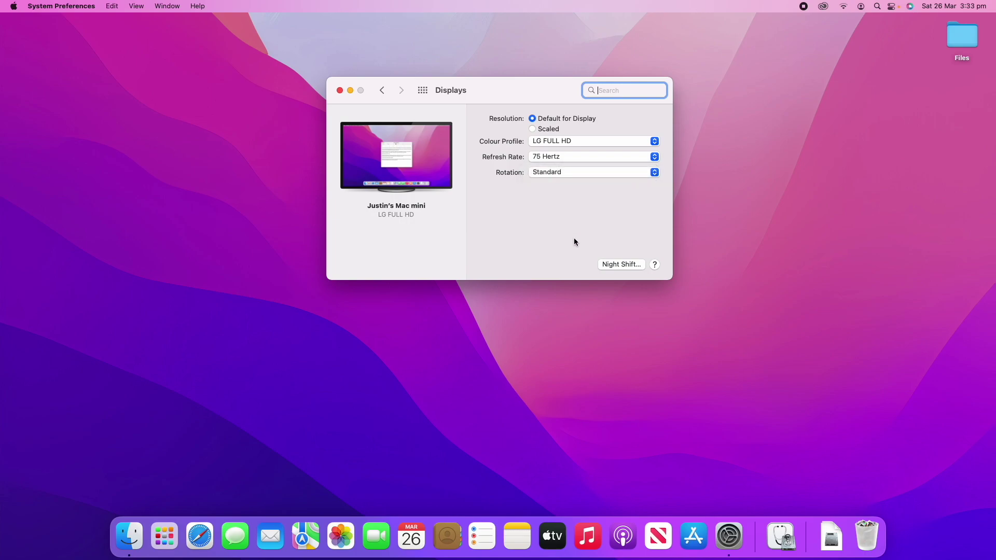
pyautogui.click(618, 266)
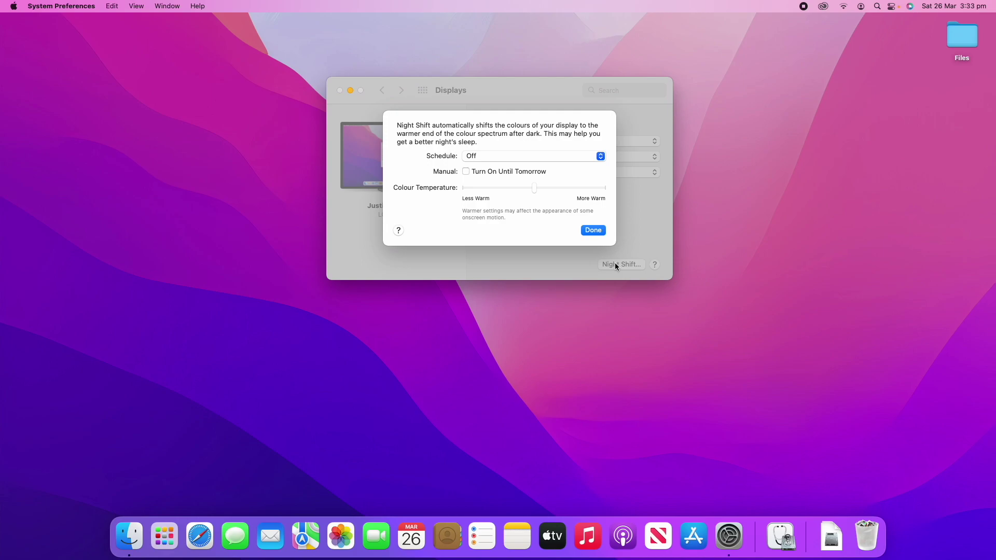
pyautogui.click(555, 155)
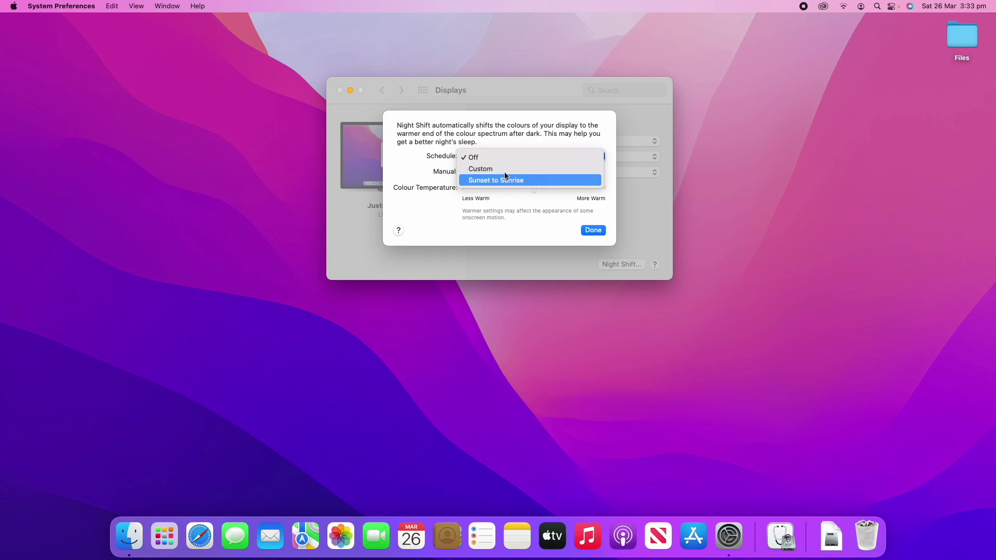
pyautogui.click(500, 141)
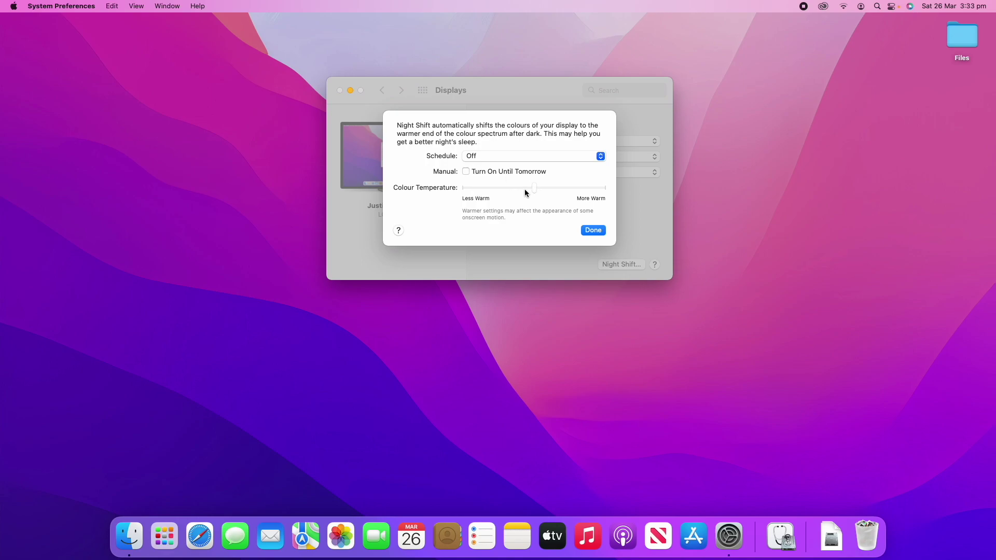
pyautogui.moveTo(534, 189); pyautogui.dragTo(535, 189)
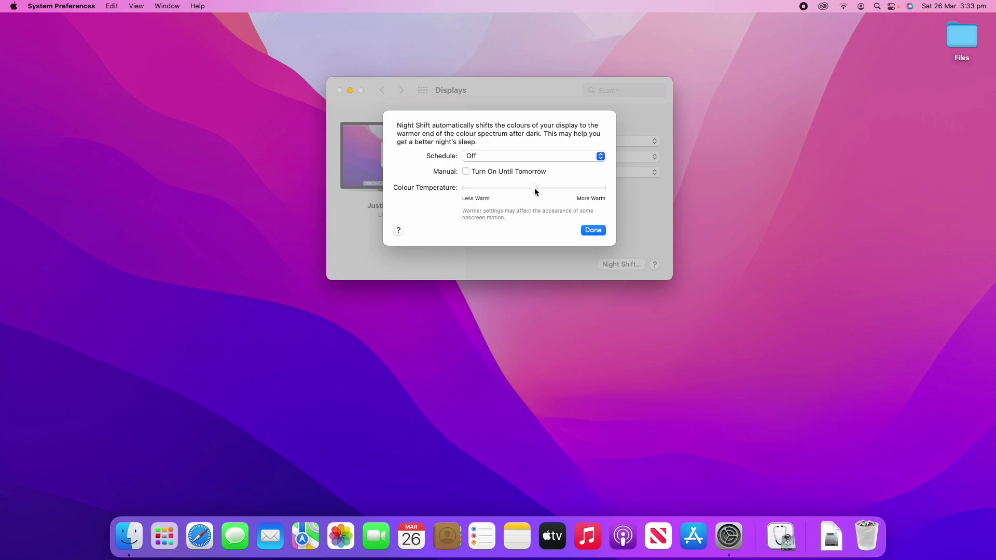
pyautogui.click(594, 232)
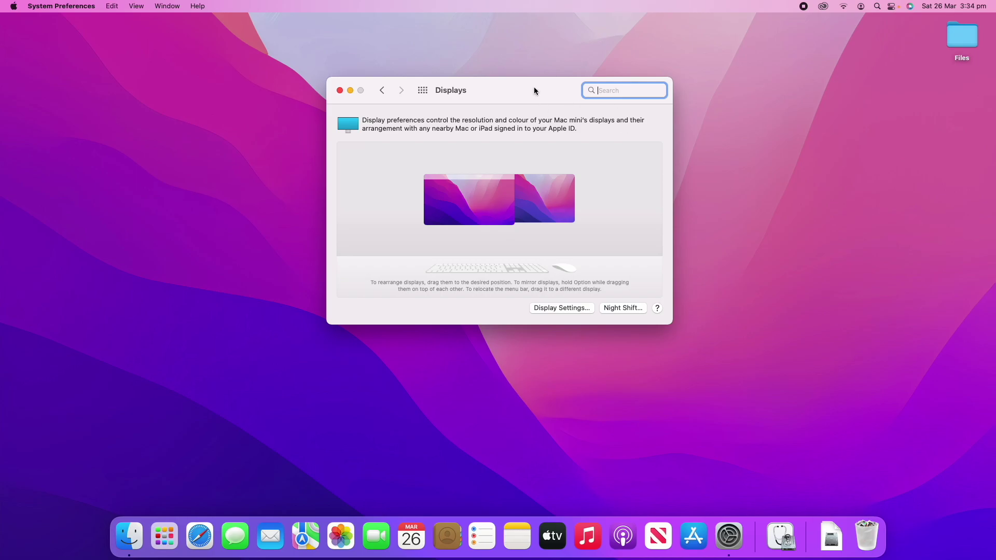
pyautogui.moveTo(534, 91); pyautogui.dragTo(995, 164)
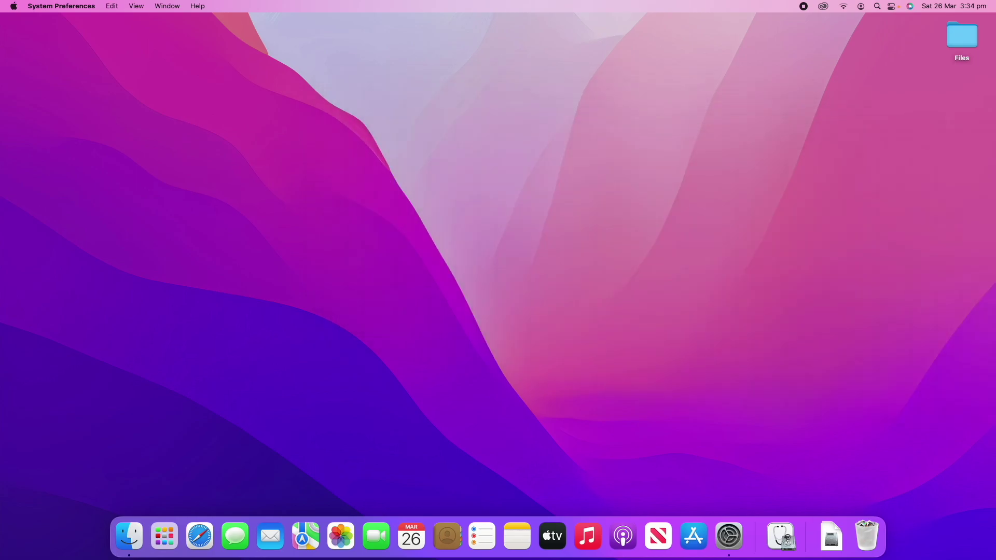
pyautogui.moveTo(995, 127); pyautogui.dragTo(575, 125)
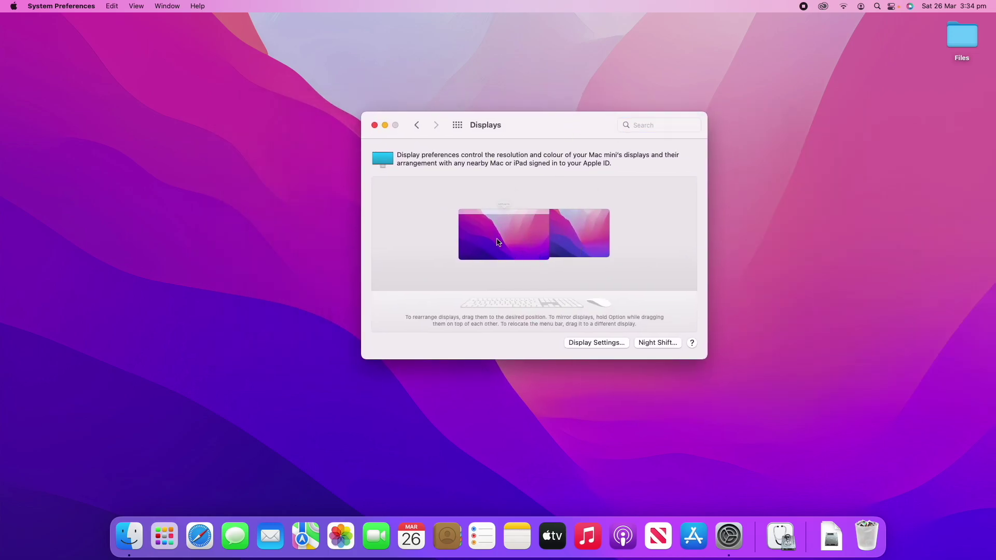
pyautogui.moveTo(567, 243); pyautogui.dragTo(430, 239)
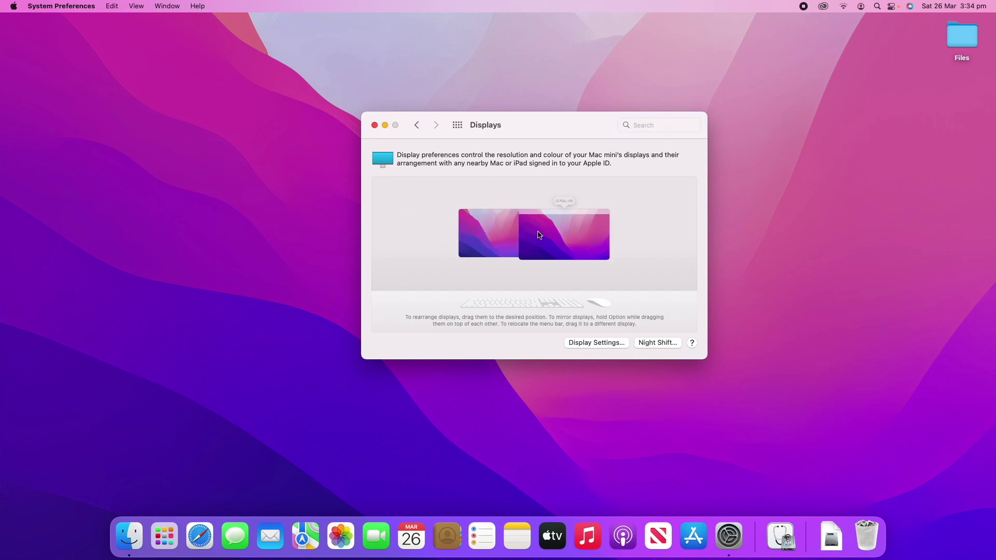
pyautogui.moveTo(576, 122); pyautogui.dragTo(530, 138)
pyautogui.moveTo(433, 254); pyautogui.dragTo(584, 247)
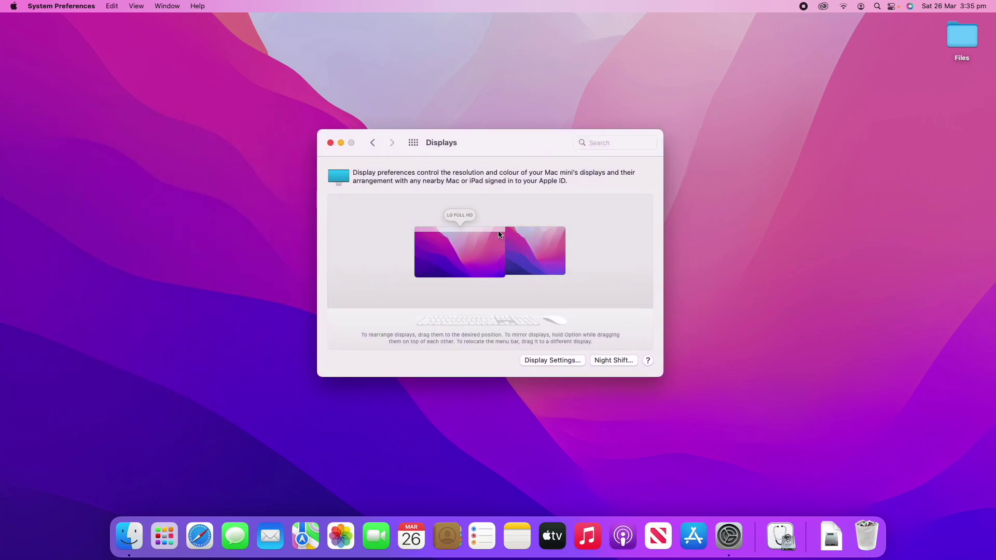
pyautogui.moveTo(465, 230)
pyautogui.mouseDown()
pyautogui.moveTo(466, 244)
pyautogui.moveTo(534, 241)
pyautogui.moveTo(467, 244)
pyautogui.moveTo(468, 234)
pyautogui.mouseUp()
pyautogui.moveTo(481, 228)
pyautogui.mouseDown()
pyautogui.moveTo(549, 233)
pyautogui.moveTo(561, 245)
pyautogui.moveTo(551, 232)
pyautogui.moveTo(468, 234)
pyautogui.mouseUp()
# Step: In Display Settings, check the Use as roles, keeping LG FULL HD as Main display
pyautogui.click(540, 361)
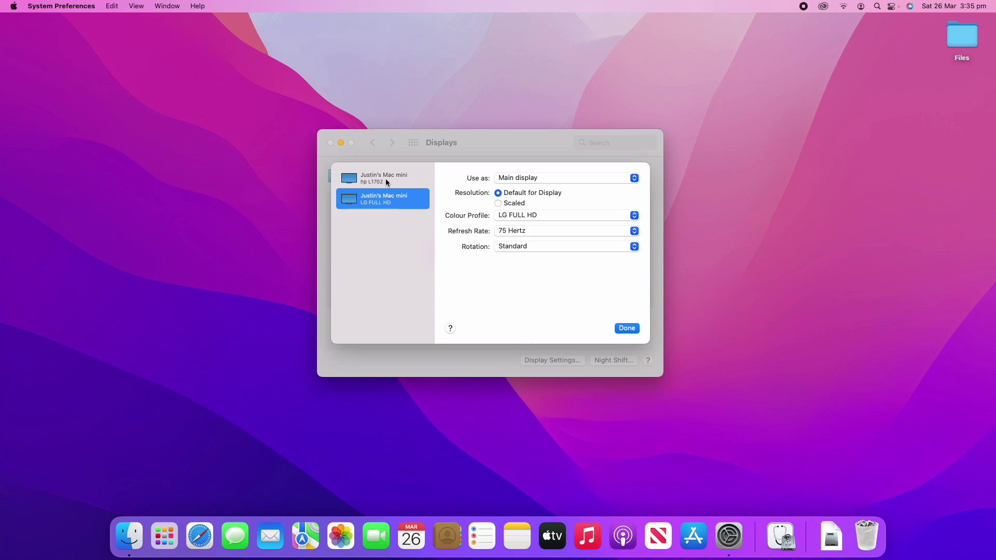
pyautogui.click(507, 179)
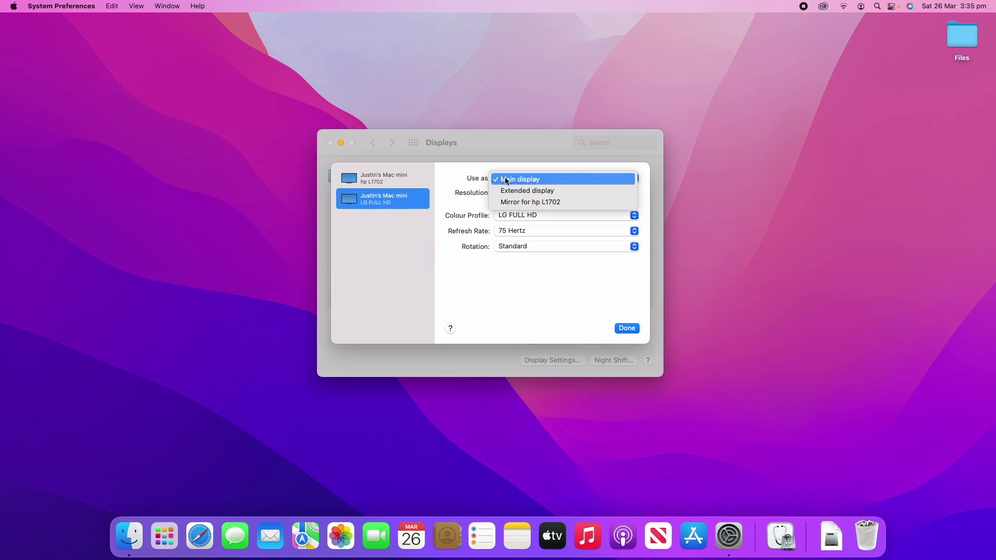
pyautogui.click(506, 180)
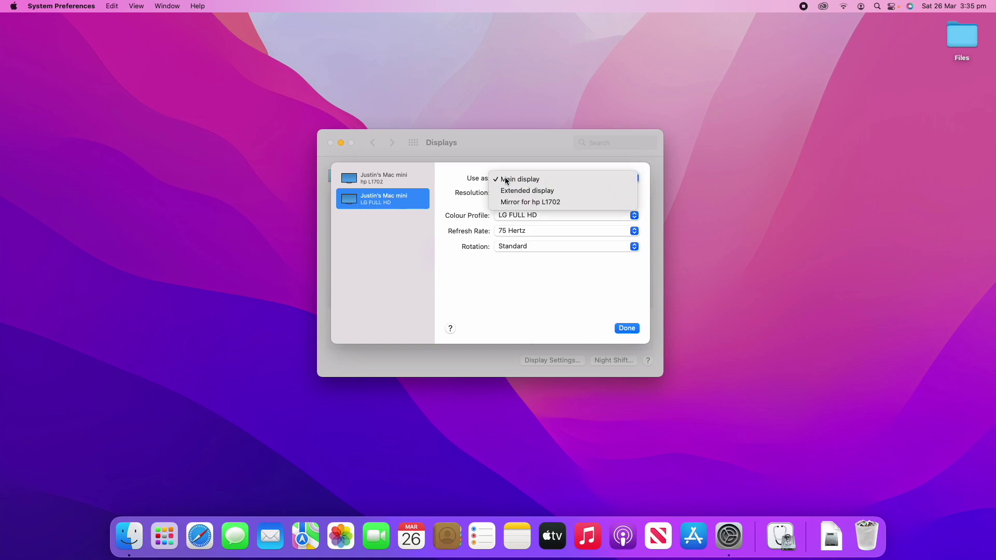
pyautogui.click(389, 182)
pyautogui.click(547, 179)
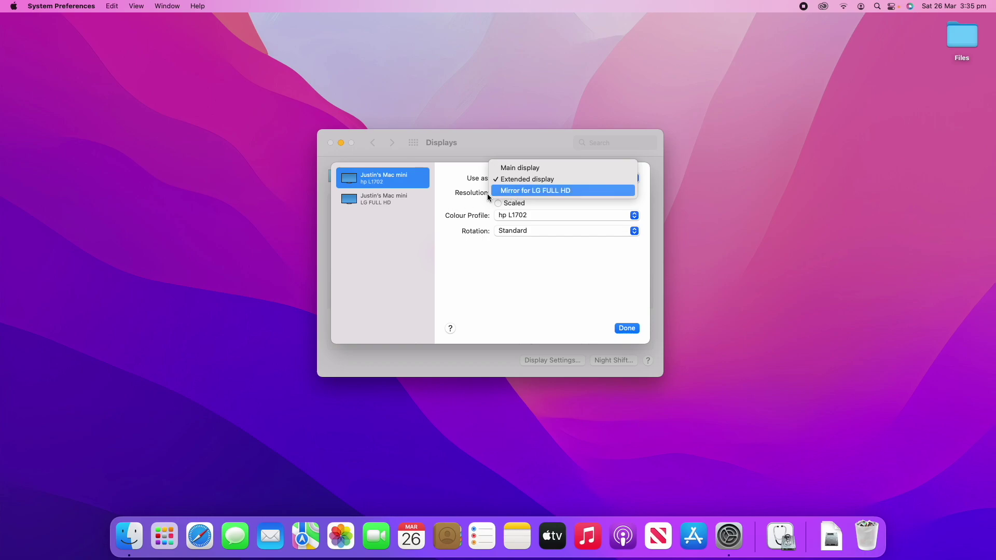
pyautogui.click(396, 202)
pyautogui.click(395, 202)
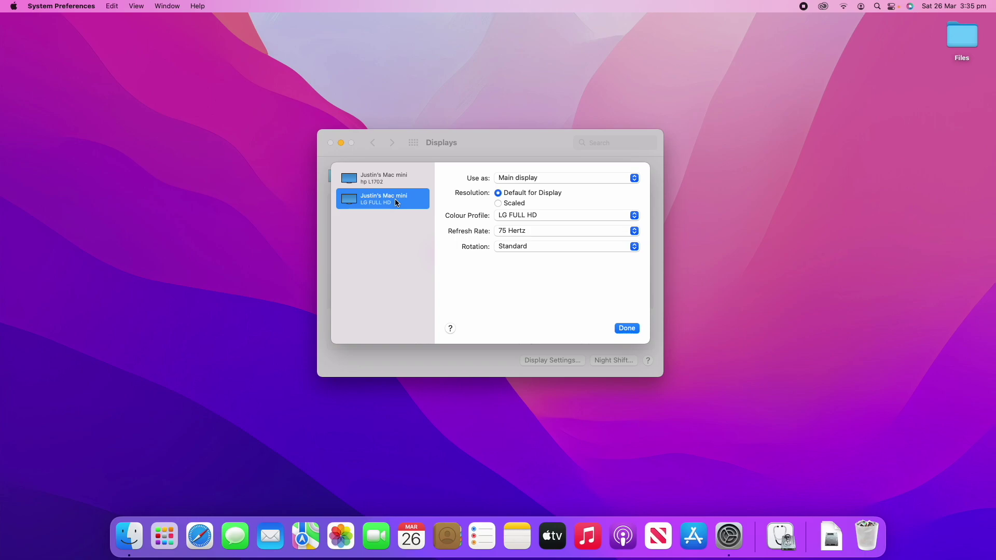
# Step: Keep hp L1702 as the hp monitor's colour profile, then reselect LG FULL HD
pyautogui.click(395, 180)
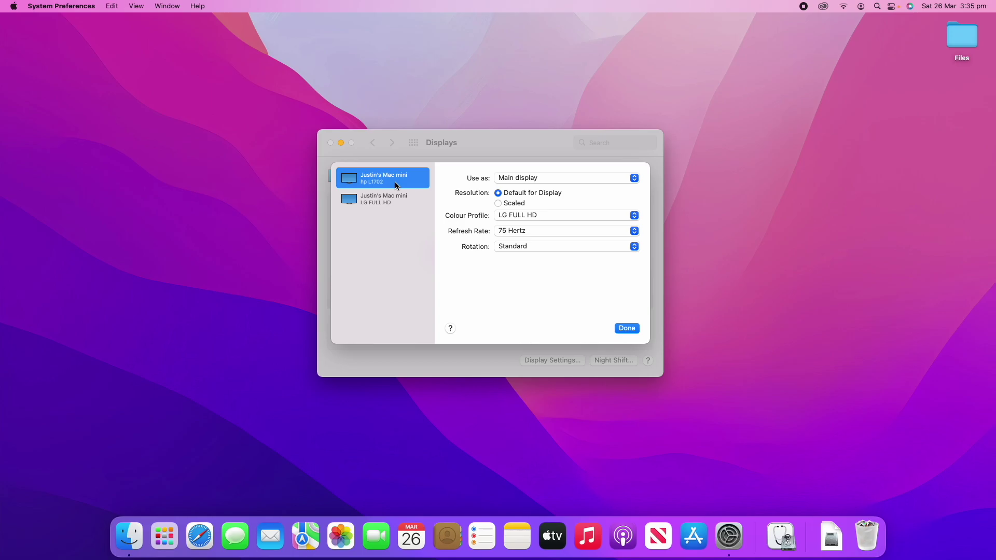
pyautogui.click(541, 216)
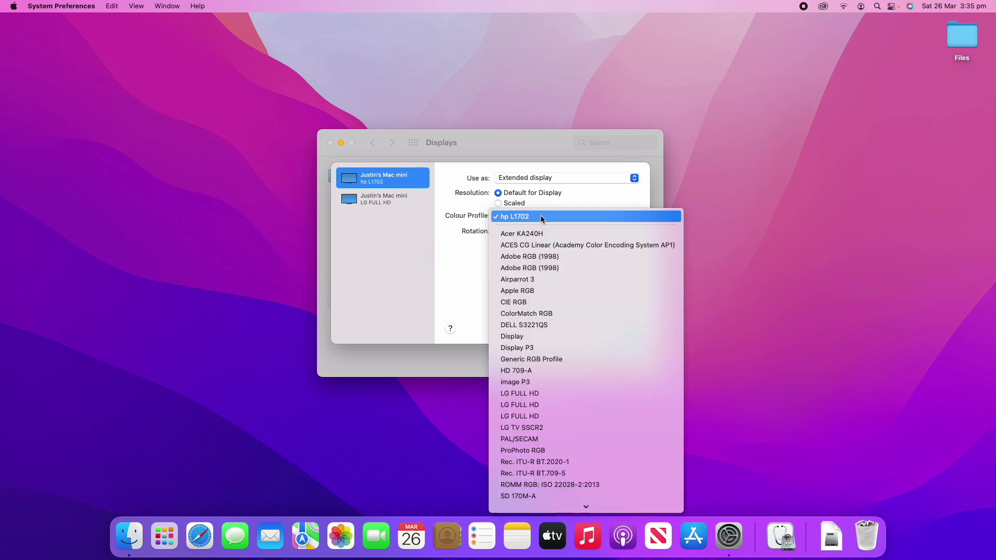
pyautogui.moveTo(585, 507)
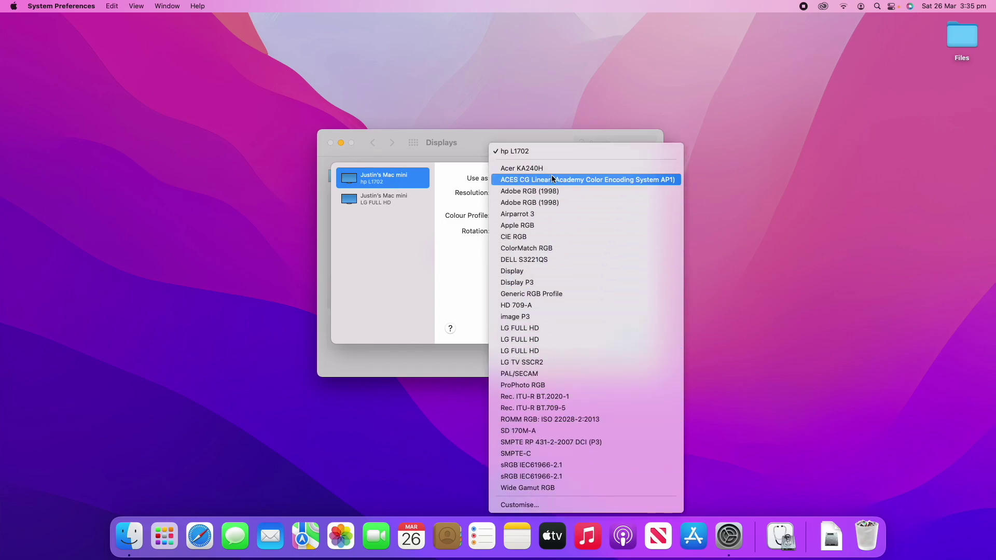
pyautogui.click(552, 154)
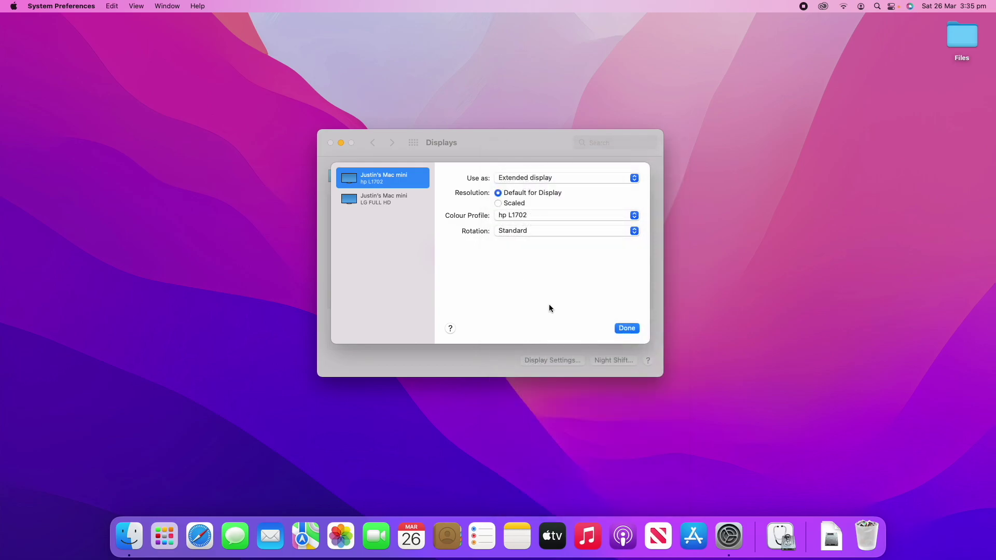
pyautogui.click(406, 205)
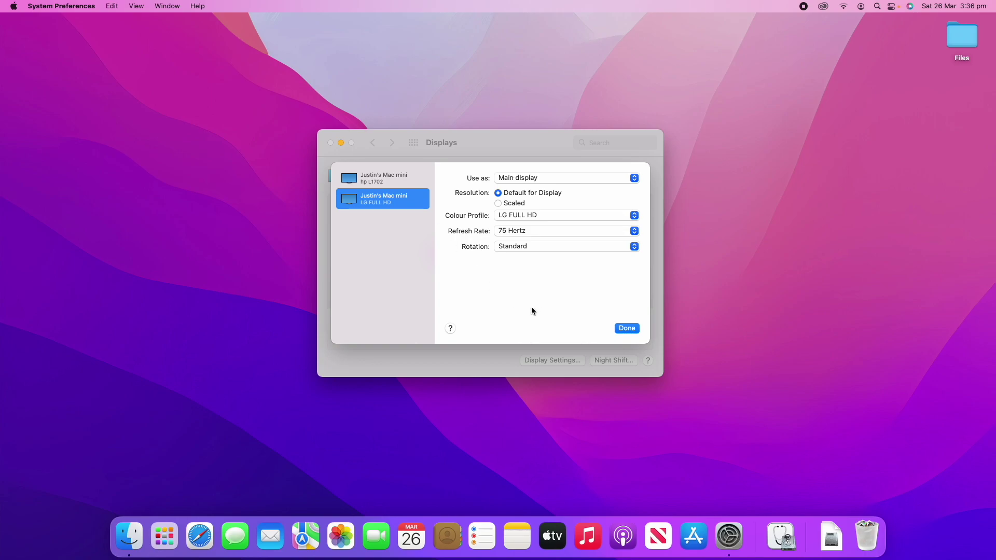
# Step: Close Display Settings and inspect the hp thumbnail's role menu without changing anything
pyautogui.click(627, 329)
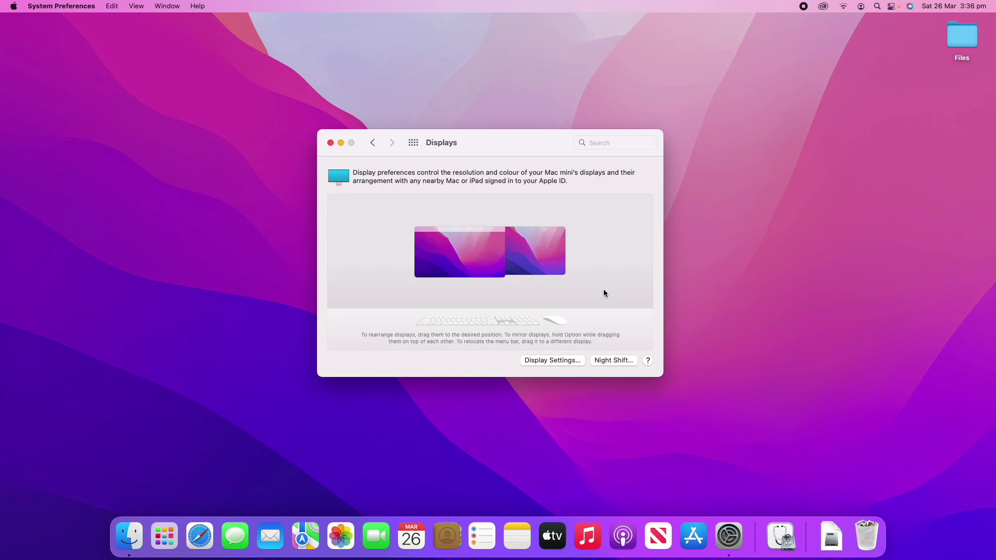
pyautogui.rightClick(535, 255)
pyautogui.click(590, 247)
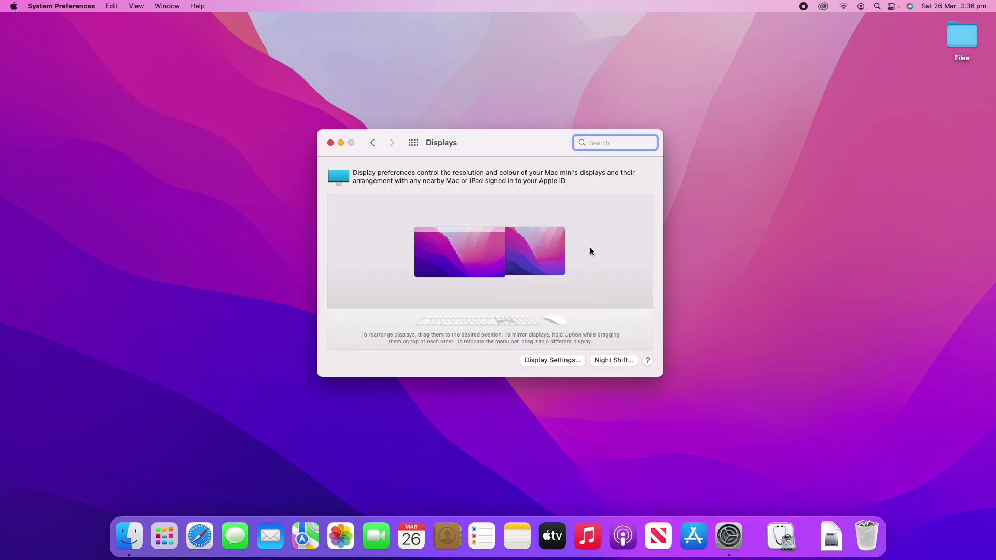
pyautogui.rightClick(535, 248)
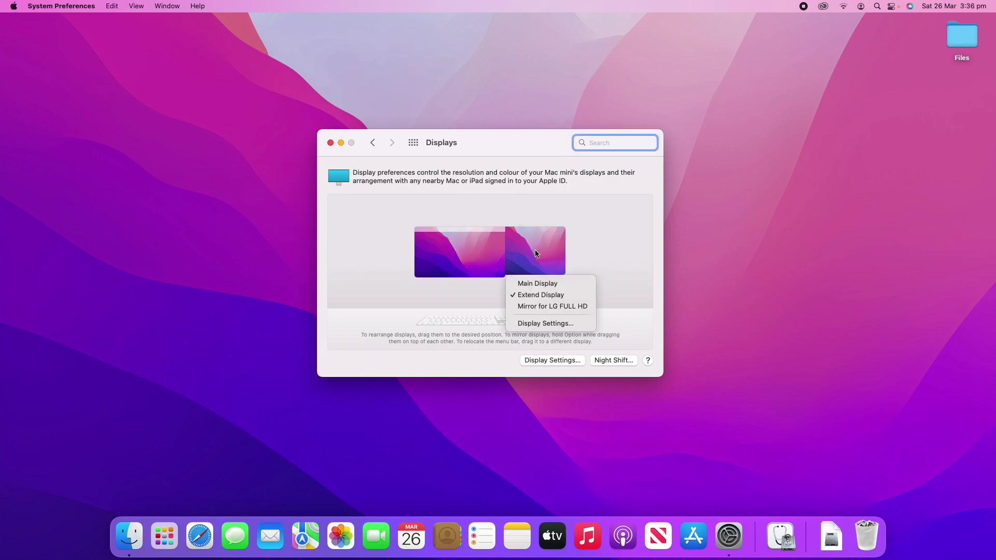
pyautogui.click(583, 250)
# Step: Try the hp display below and above the LG, testing window movement between screens
pyautogui.moveTo(534, 265); pyautogui.dragTo(535, 280)
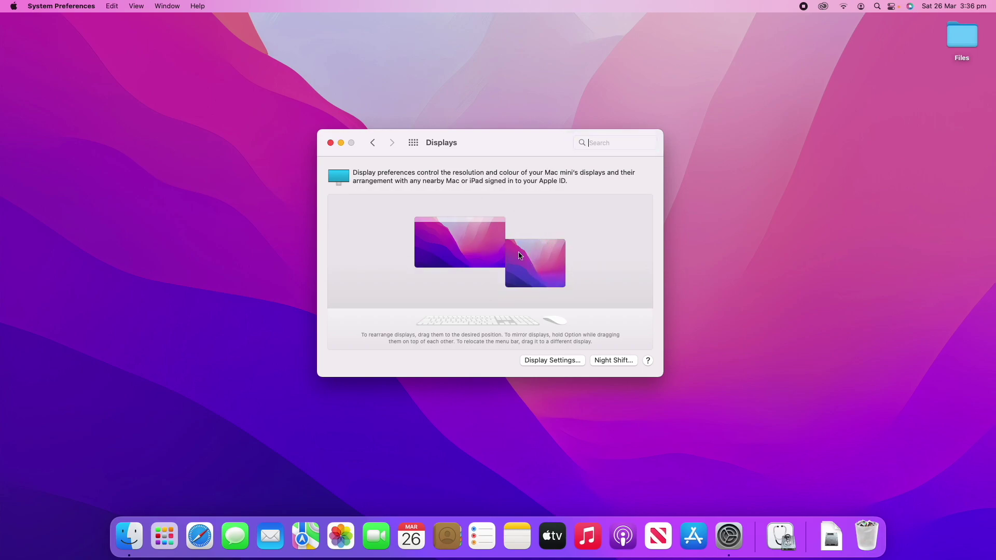
pyautogui.moveTo(539, 136); pyautogui.dragTo(577, 118)
pyautogui.moveTo(571, 244); pyautogui.dragTo(519, 267)
pyautogui.moveTo(518, 126); pyautogui.dragTo(498, 142)
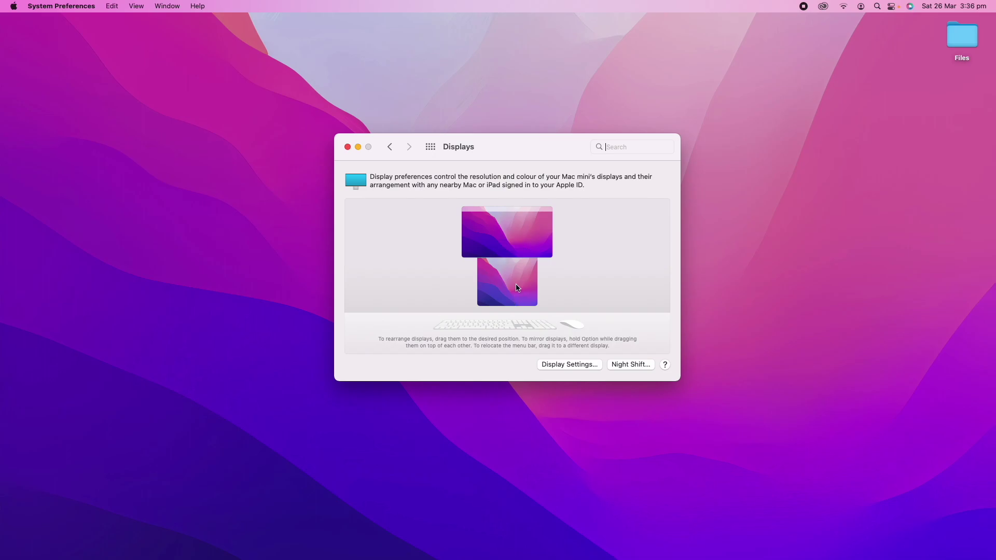
pyautogui.moveTo(513, 285); pyautogui.dragTo(514, 210)
pyautogui.moveTo(520, 147); pyautogui.dragTo(503, 80)
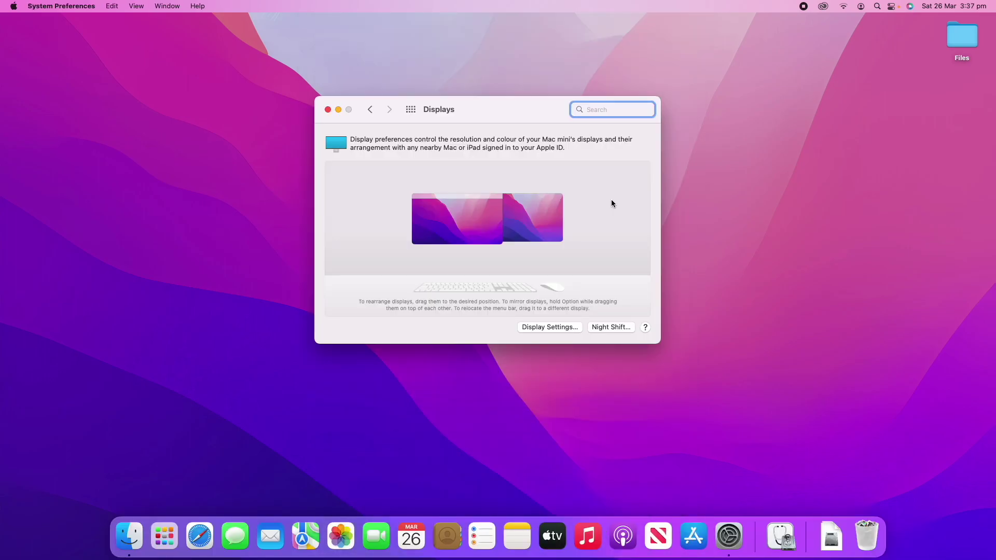